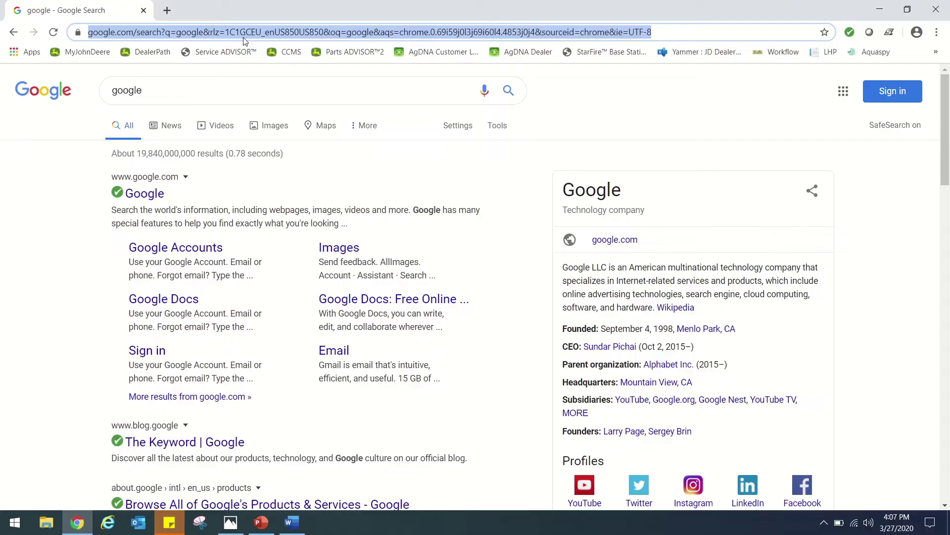
type("myjohn")
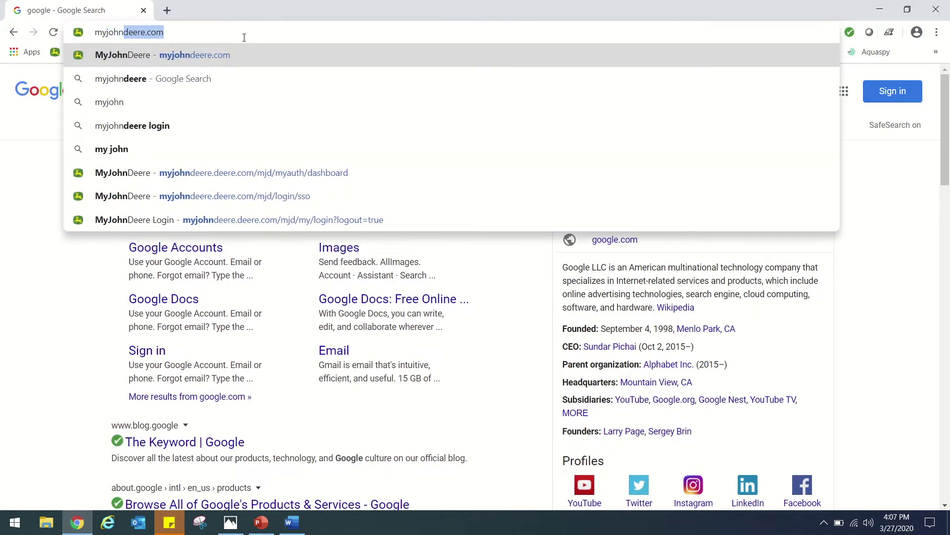
type("deere")
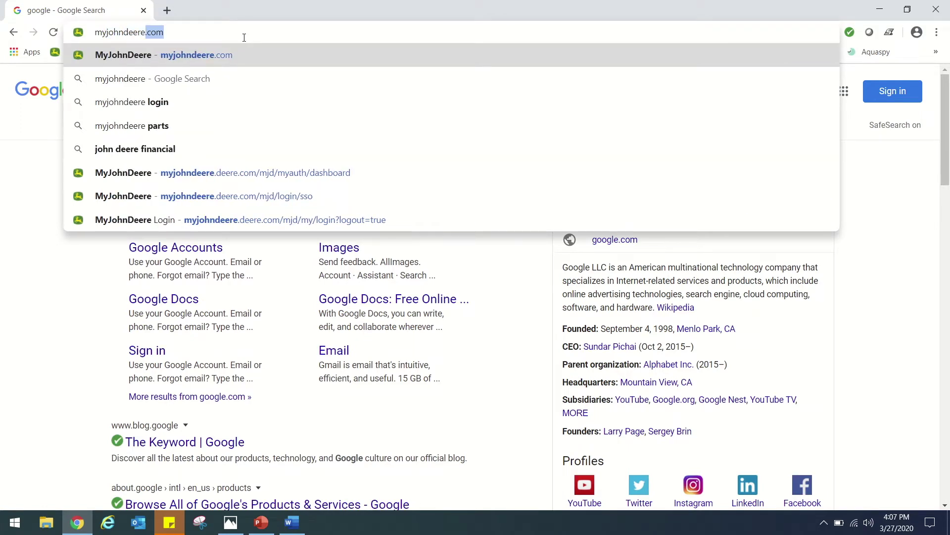
type(".com")
- Load myjohndeere.com, autofill the saved username and password, and submit SIGN IN
key("Return")
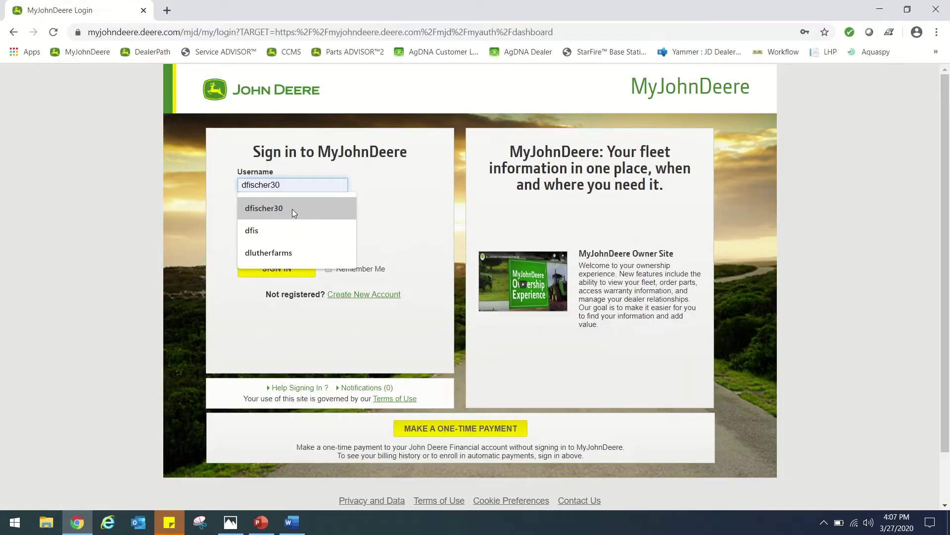
left_click(292, 208)
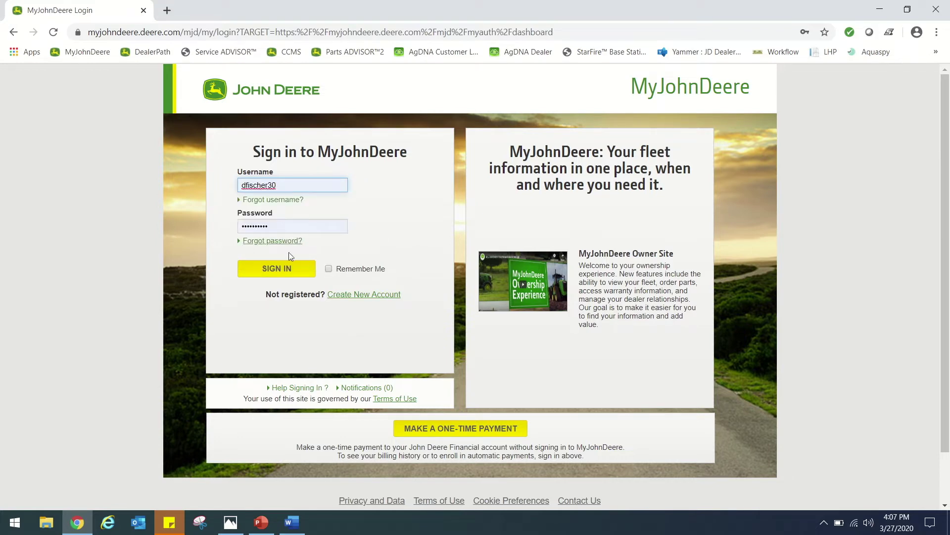
left_click(288, 273)
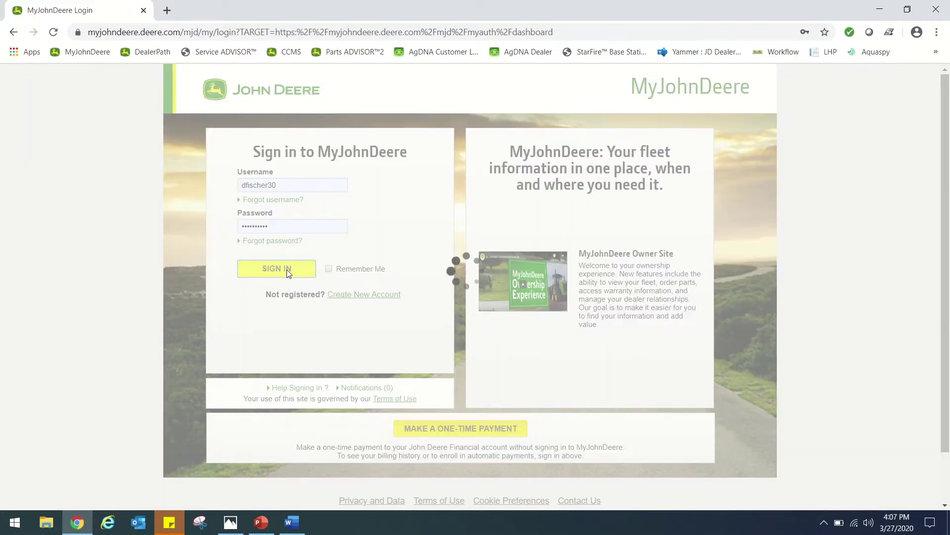